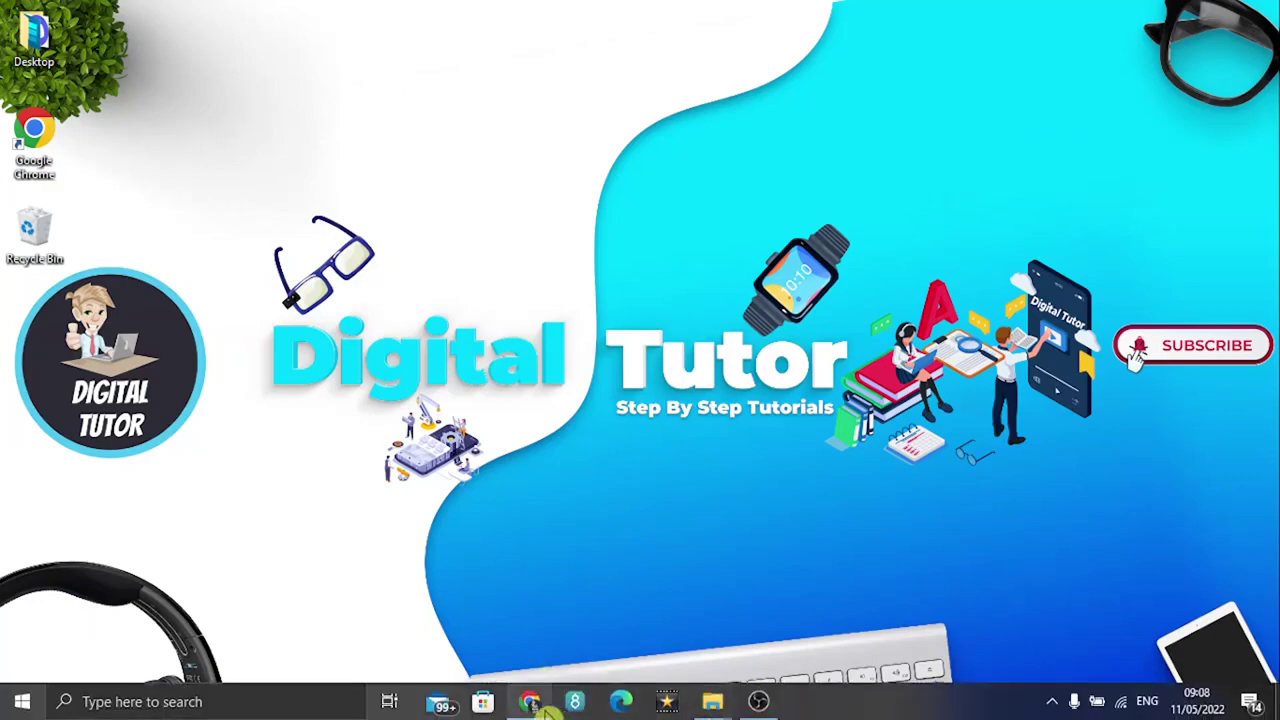
Bring Chrome forward, hide the downloads bar, and load YouTube's home page beside the Reddit post
click(540, 704)
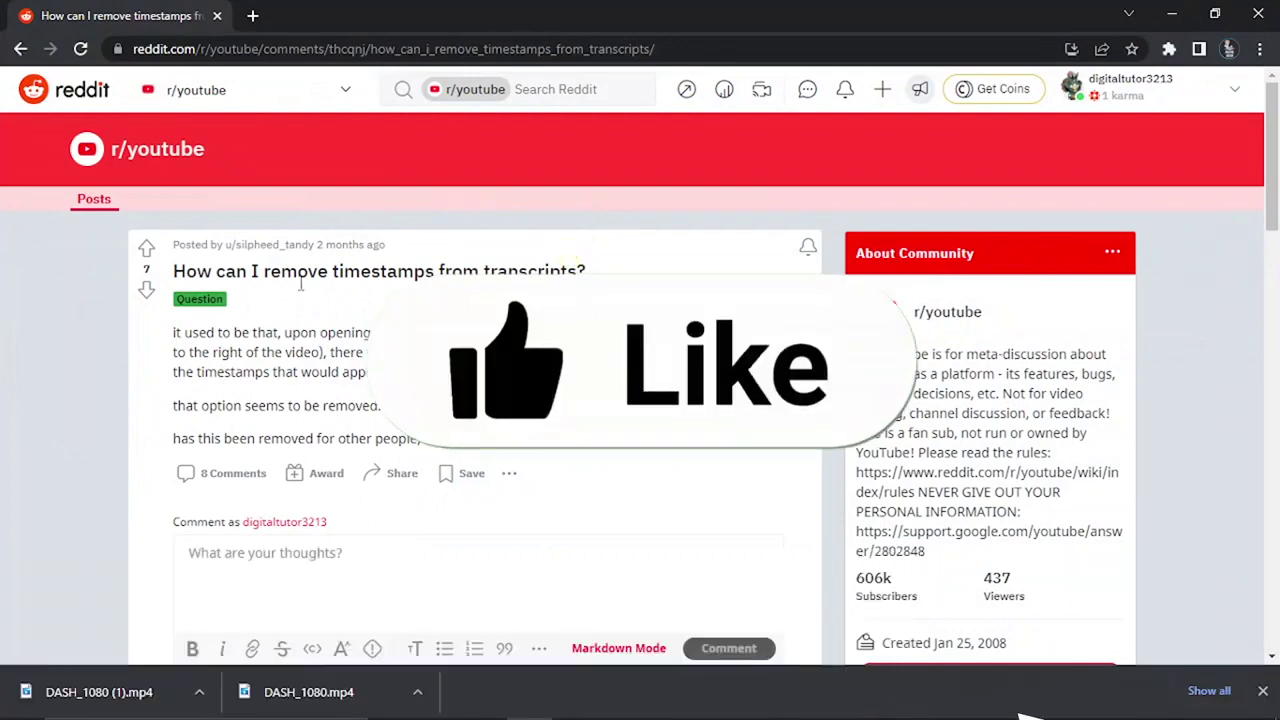
click(1262, 690)
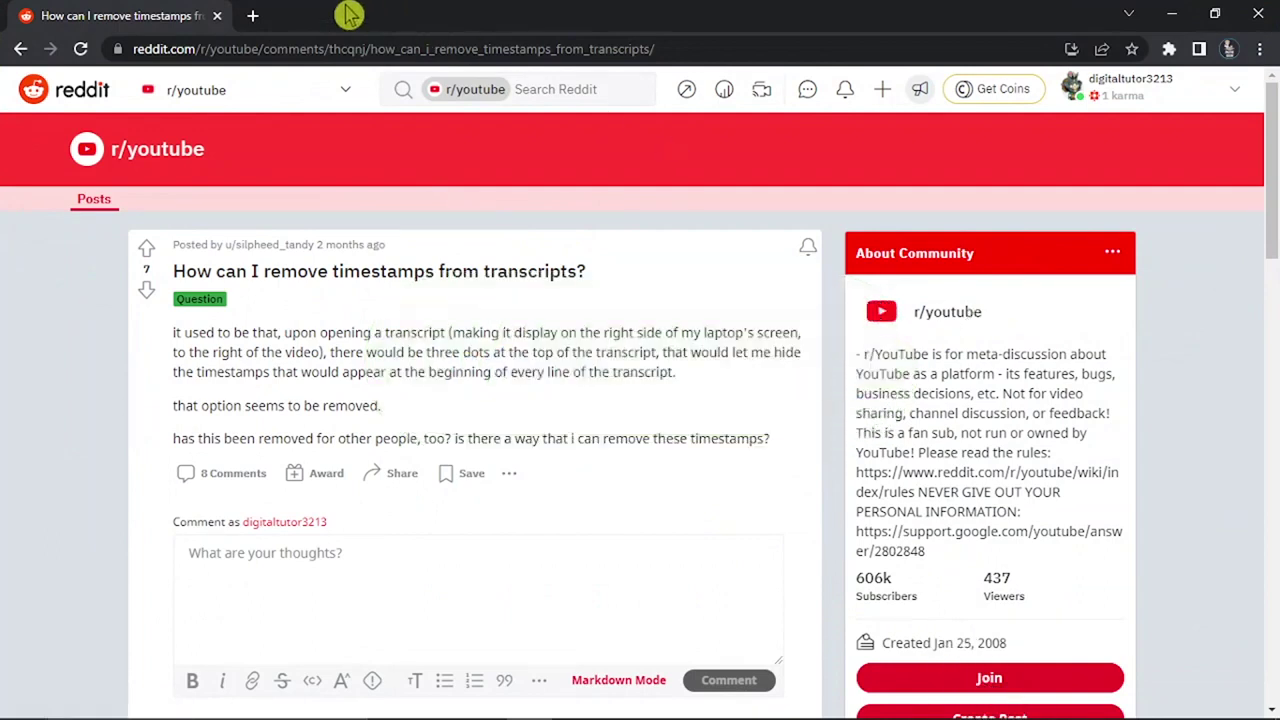
click(253, 16)
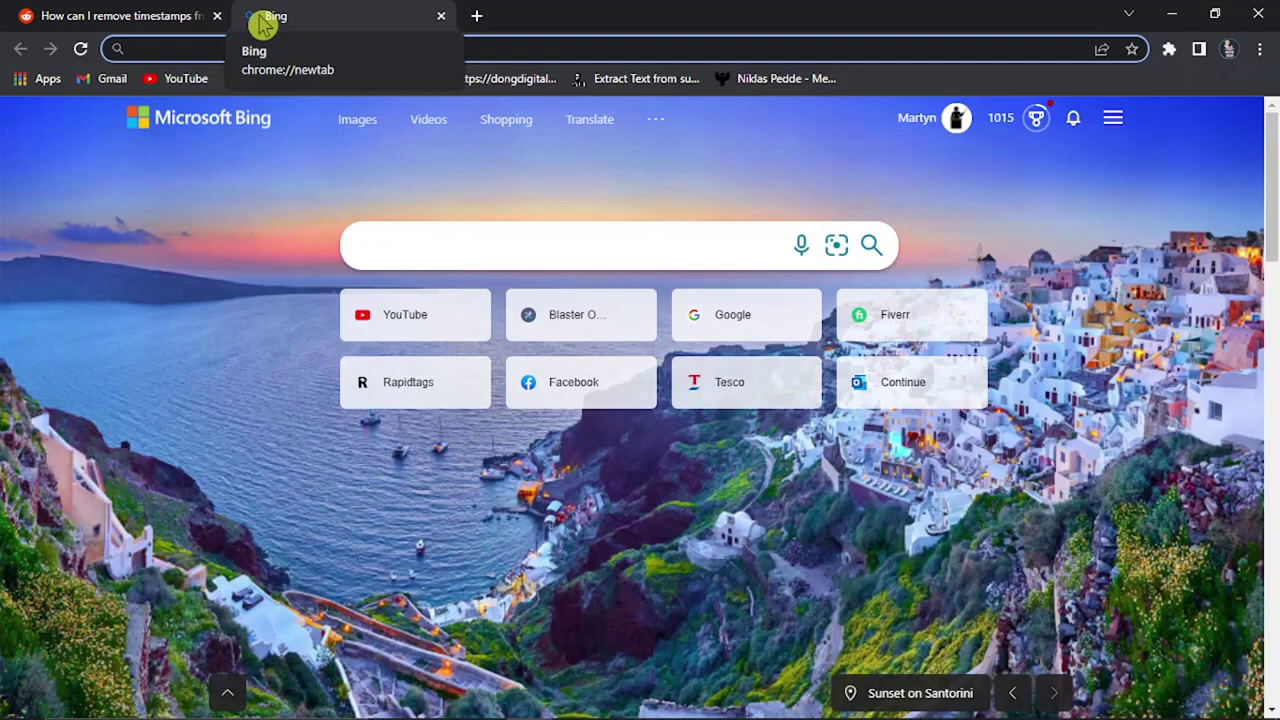
click(186, 80)
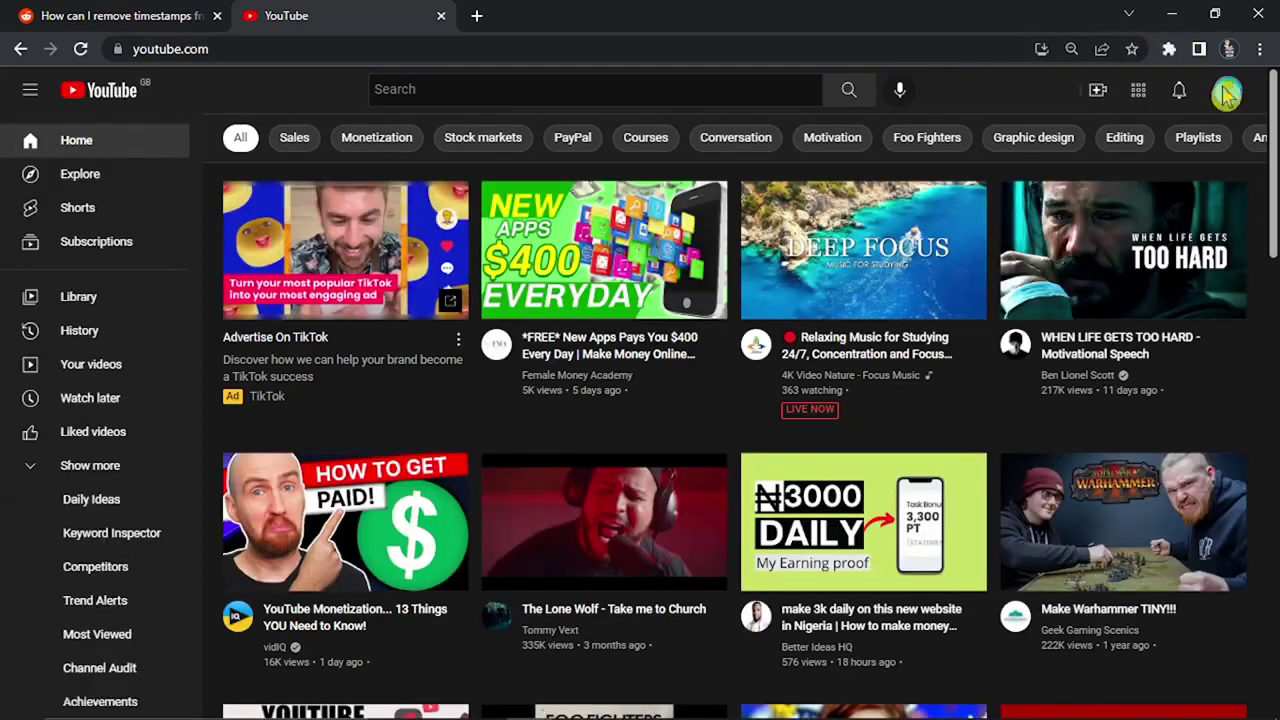
Switch the signed-in YouTube account to the Digital Tutor channel
click(1227, 93)
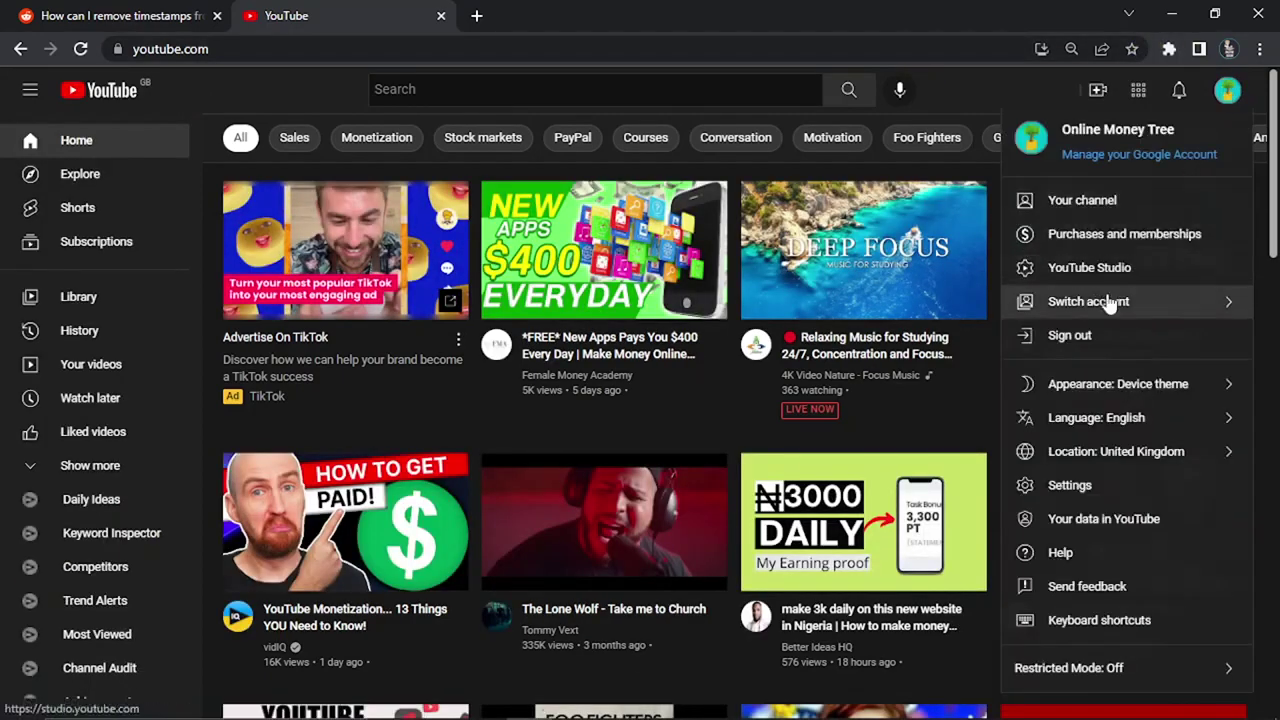
click(1212, 301)
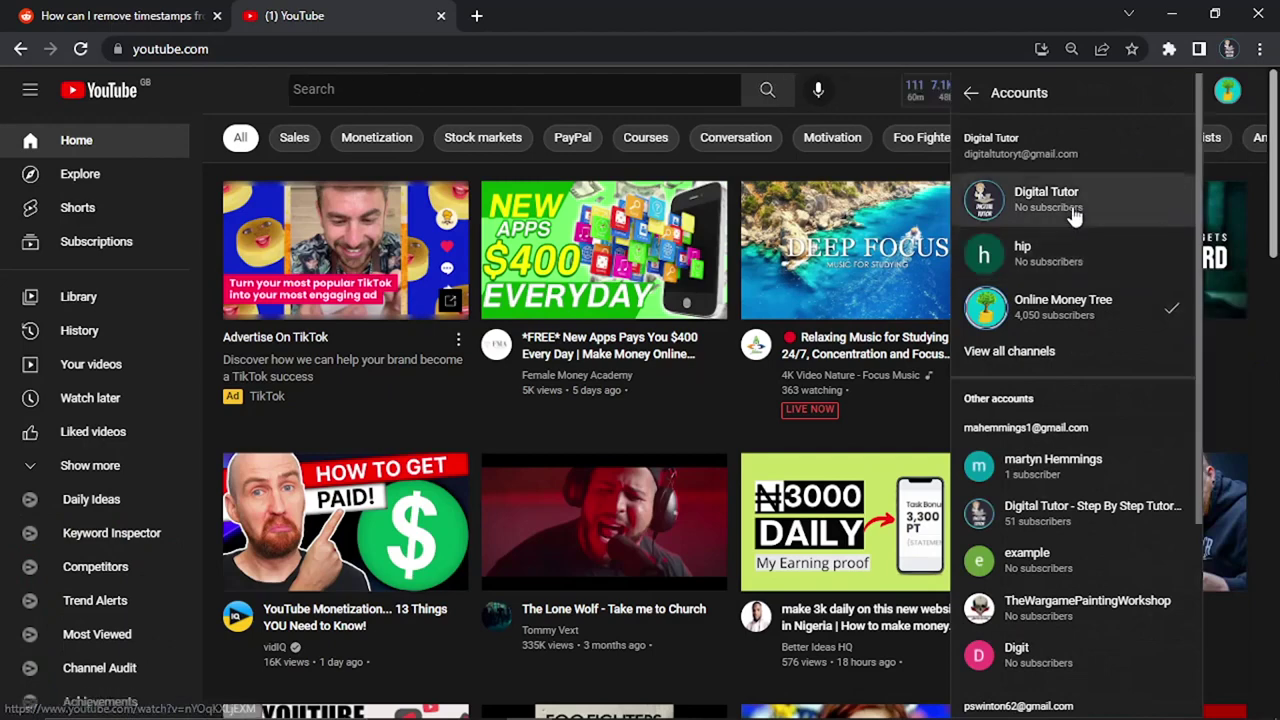
click(1068, 513)
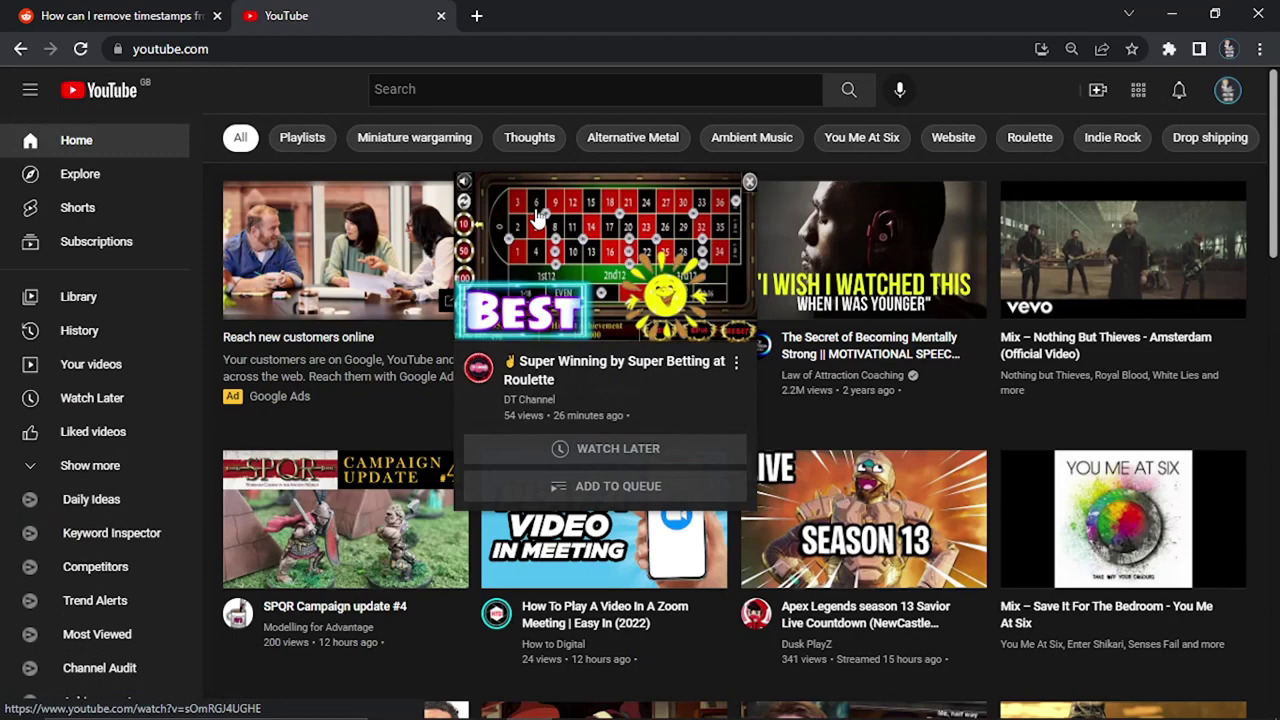
click(1227, 90)
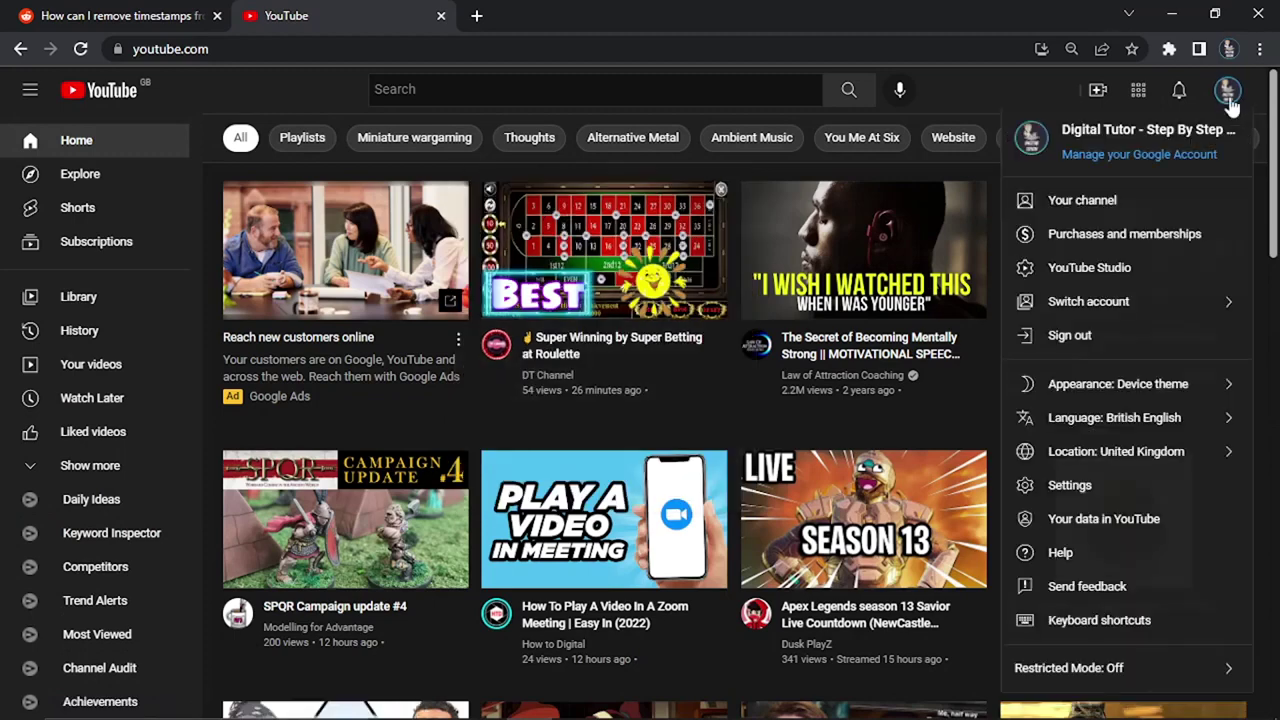
From the channel's Popular uploads, open the 'How To Unblock Roblox Users' video
click(1130, 201)
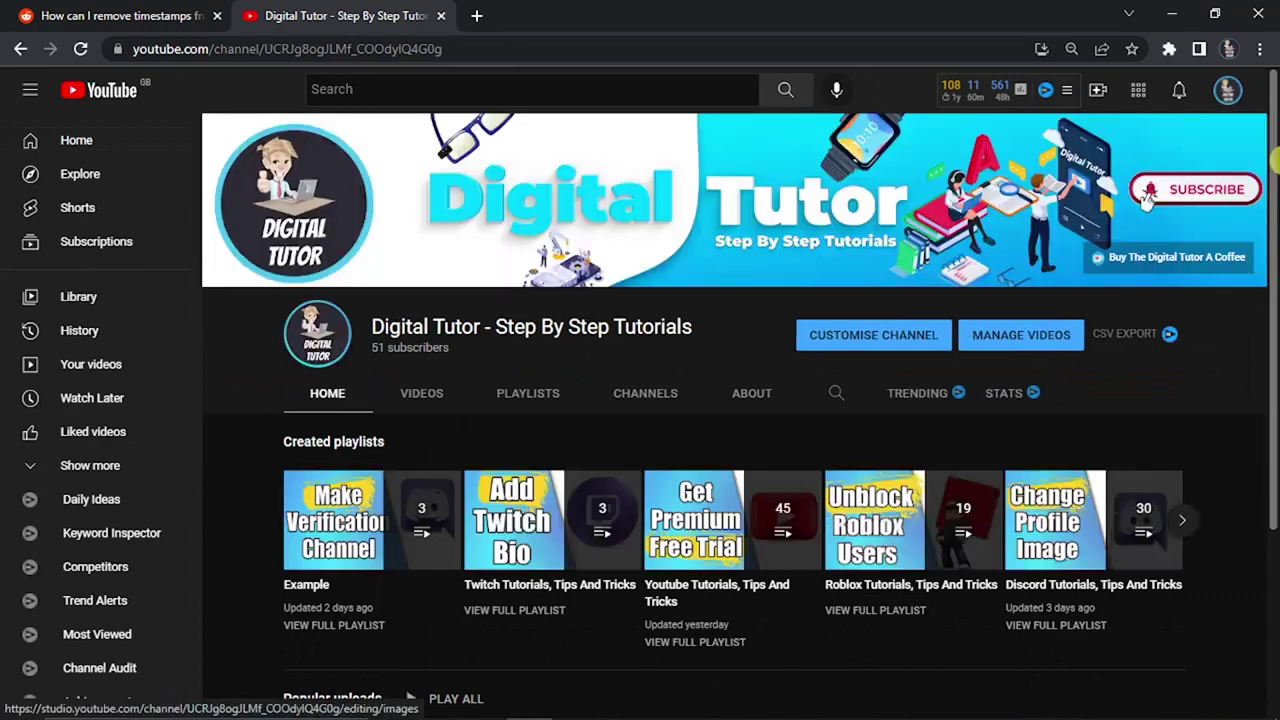
scroll(1275, 250, down, 1)
scroll(1275, 250, down, 2)
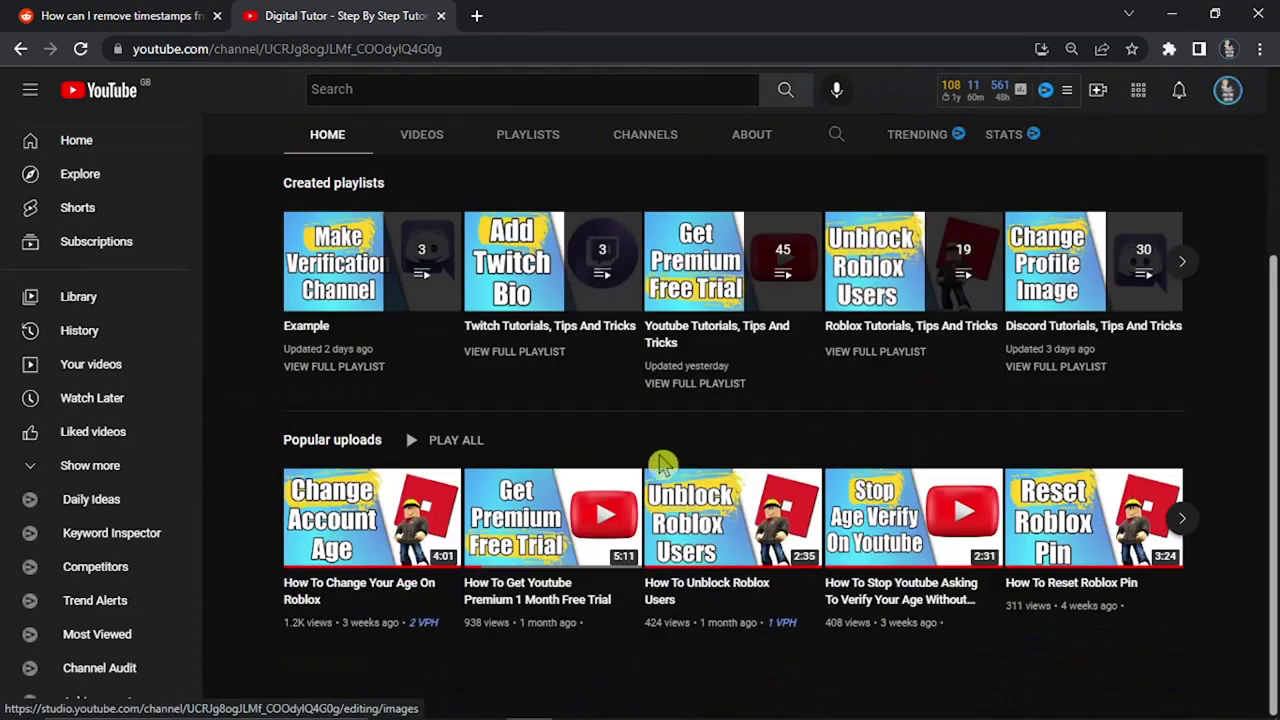
mouse_move(731, 515)
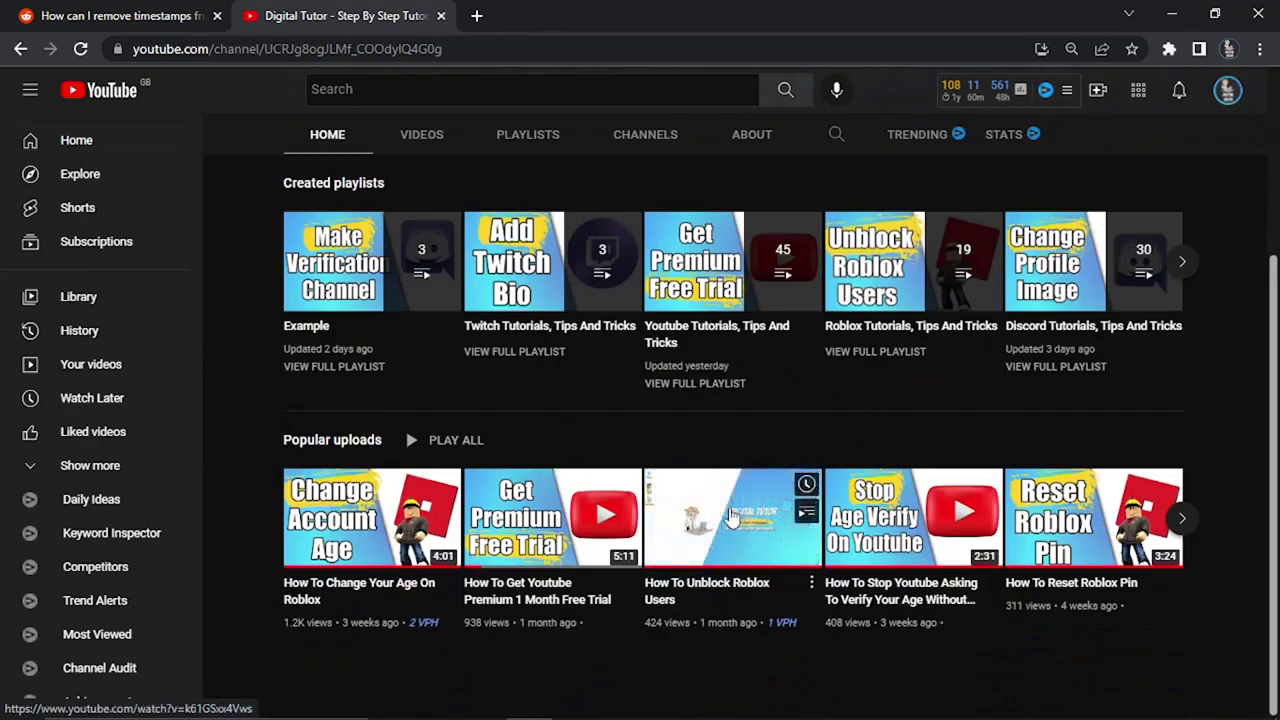
click(731, 515)
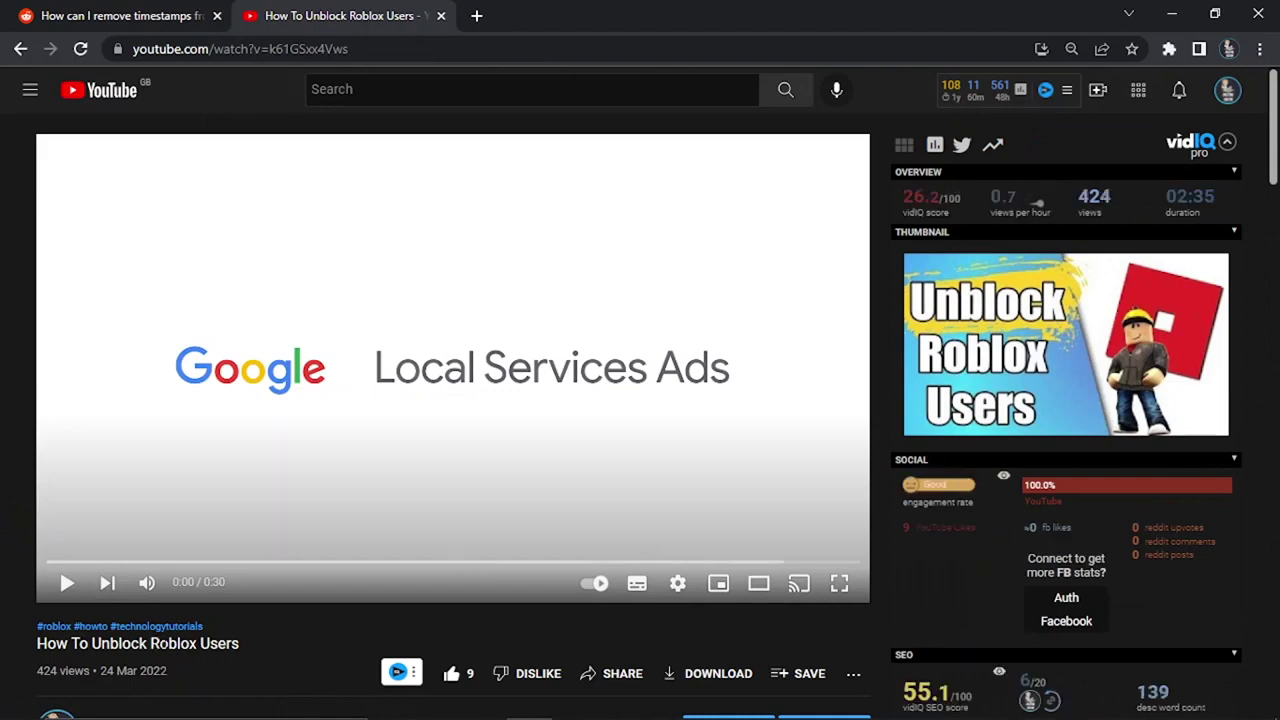
Back on Reddit, search 'roblox' and open the r/Roblox community page
click(115, 17)
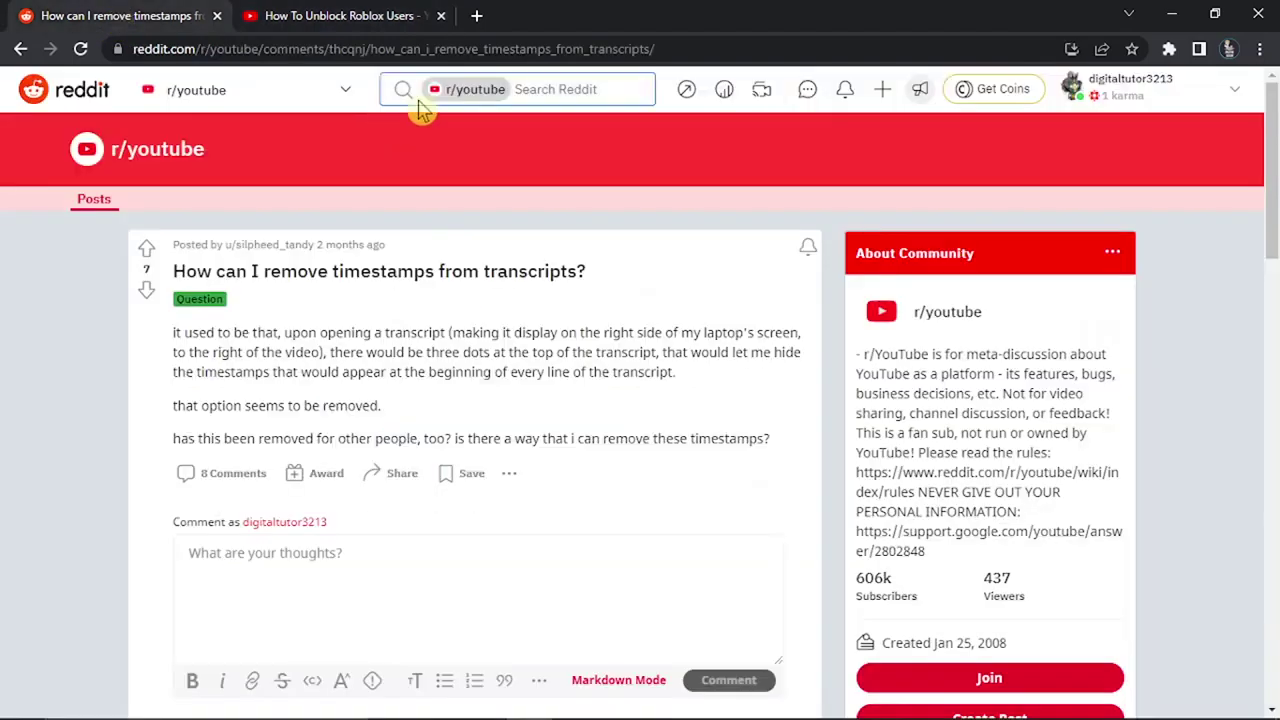
click(551, 89)
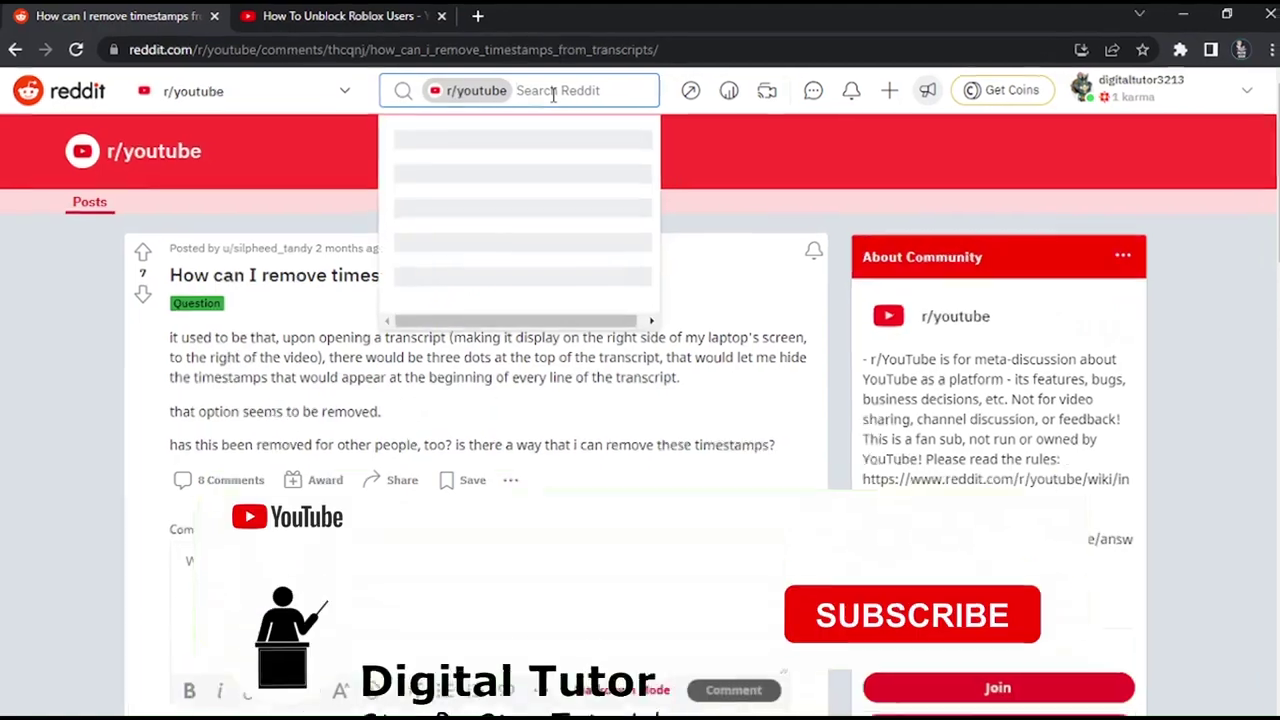
text(roblox)
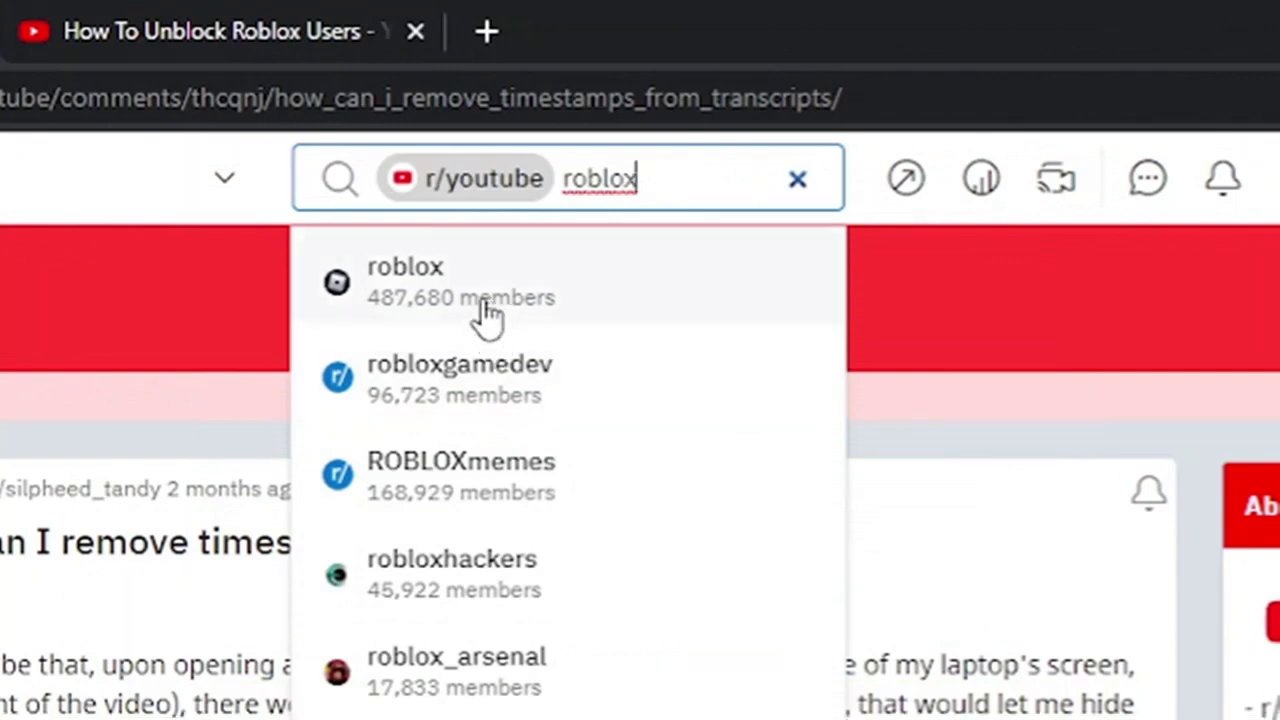
click(490, 312)
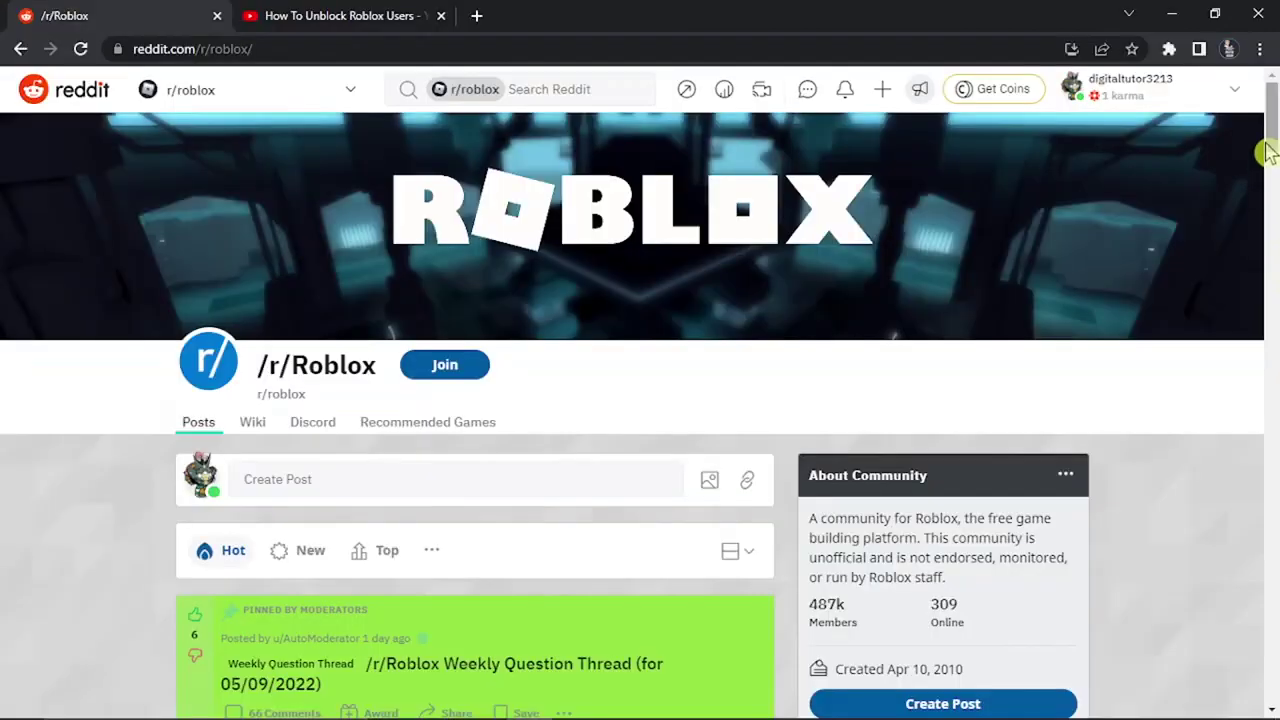
scroll(1272, 168, down, 4)
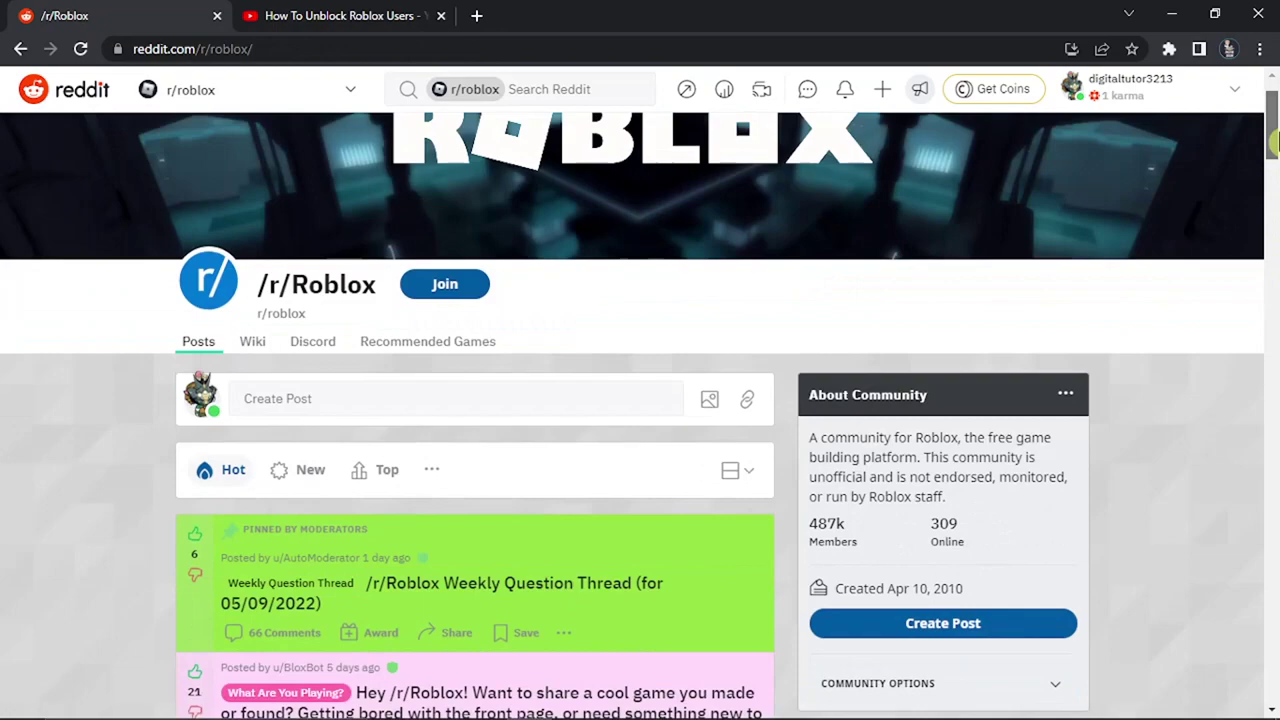
scroll(1272, 168, up, 4)
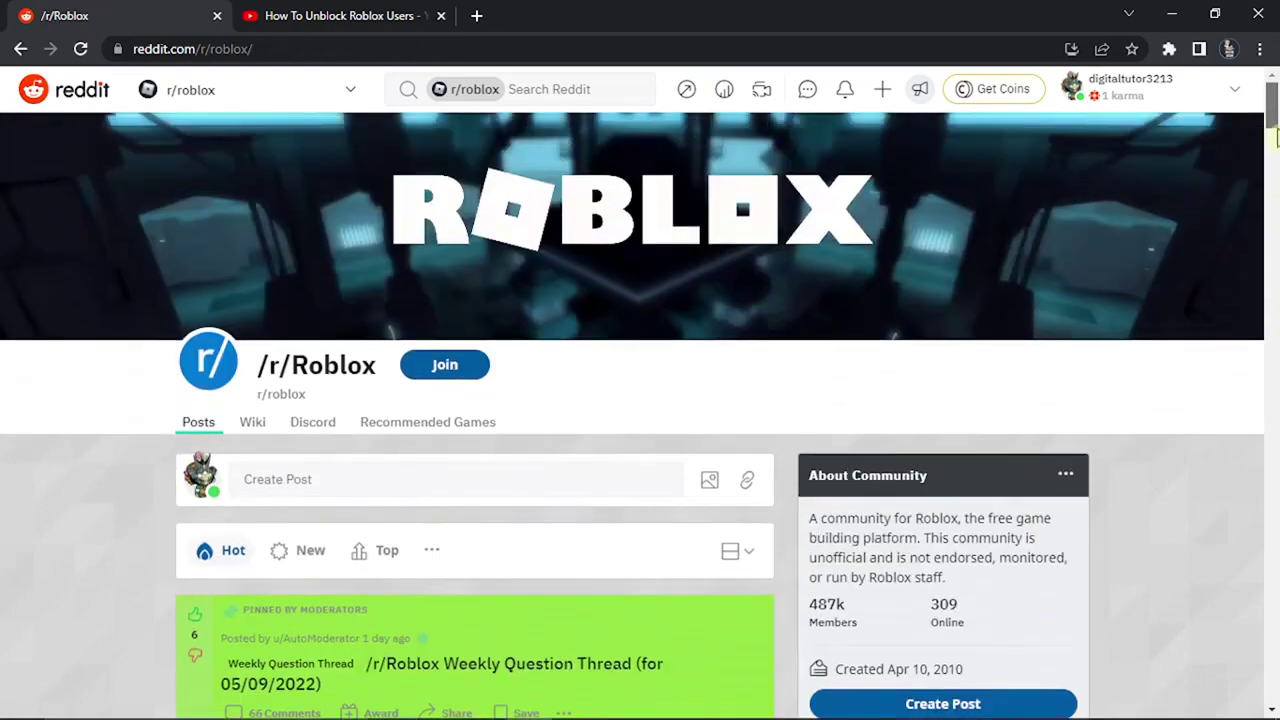
scroll(1274, 140, down, 3)
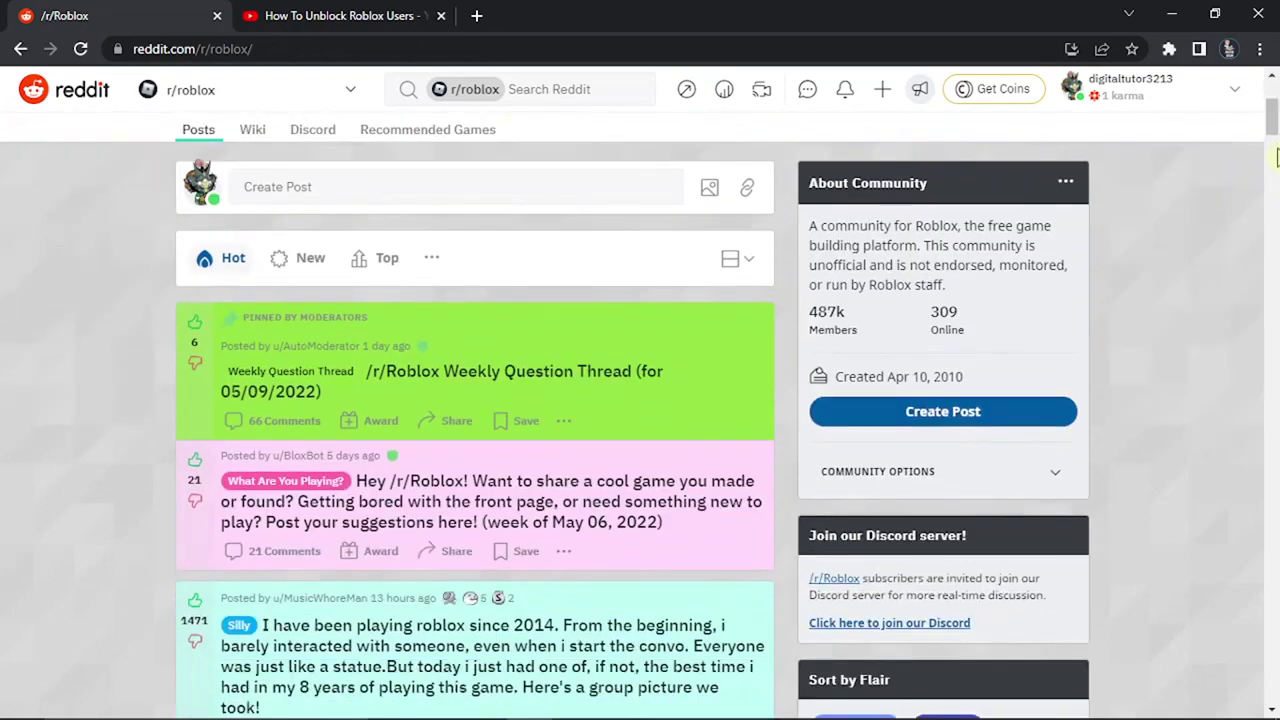
Copy the YouTube video's title 'How To Unblock Roblox Users'
click(405, 15)
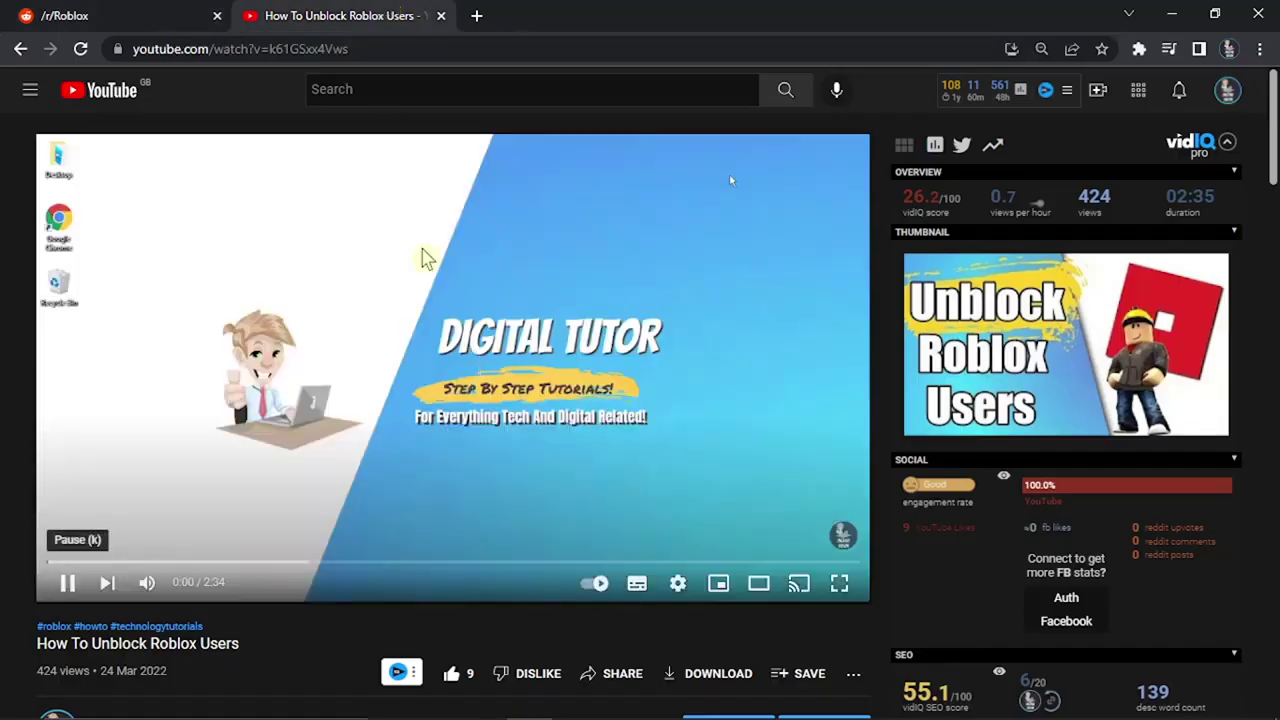
drag(240, 644, 38, 644)
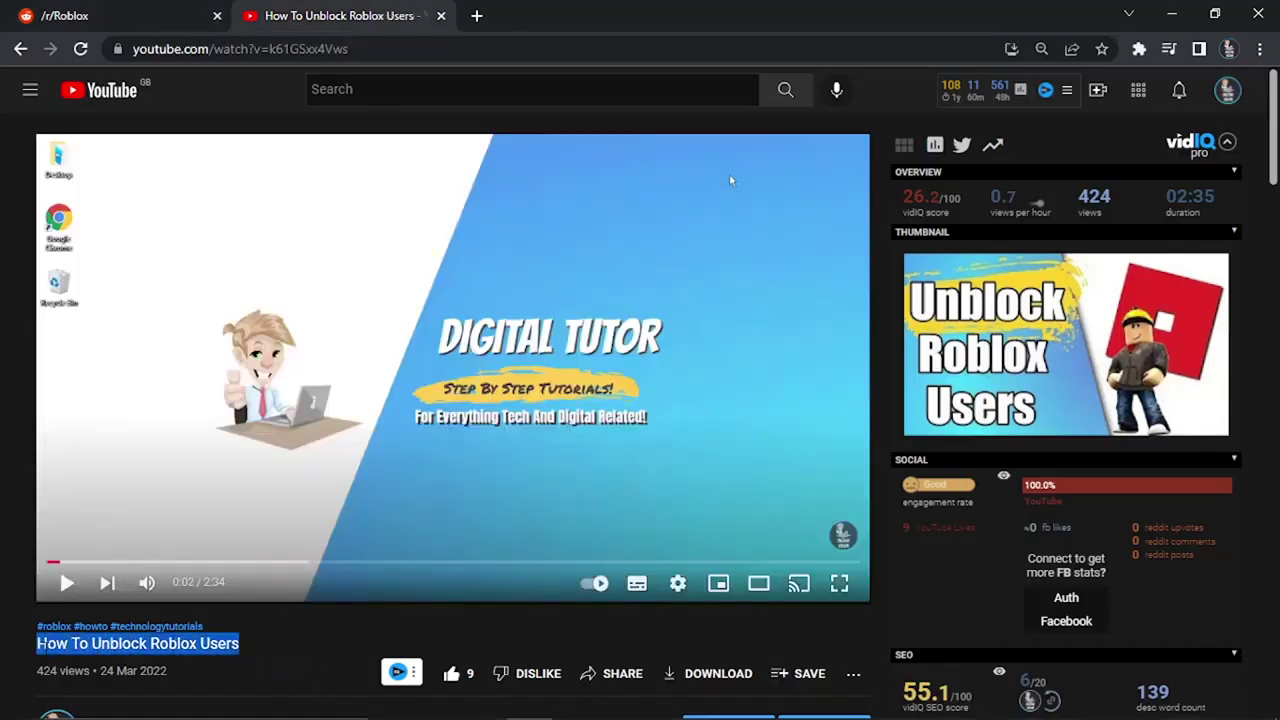
right_click(42, 645)
click(106, 540)
Start a new post in r/roblox with the cursor in the Title field
click(130, 18)
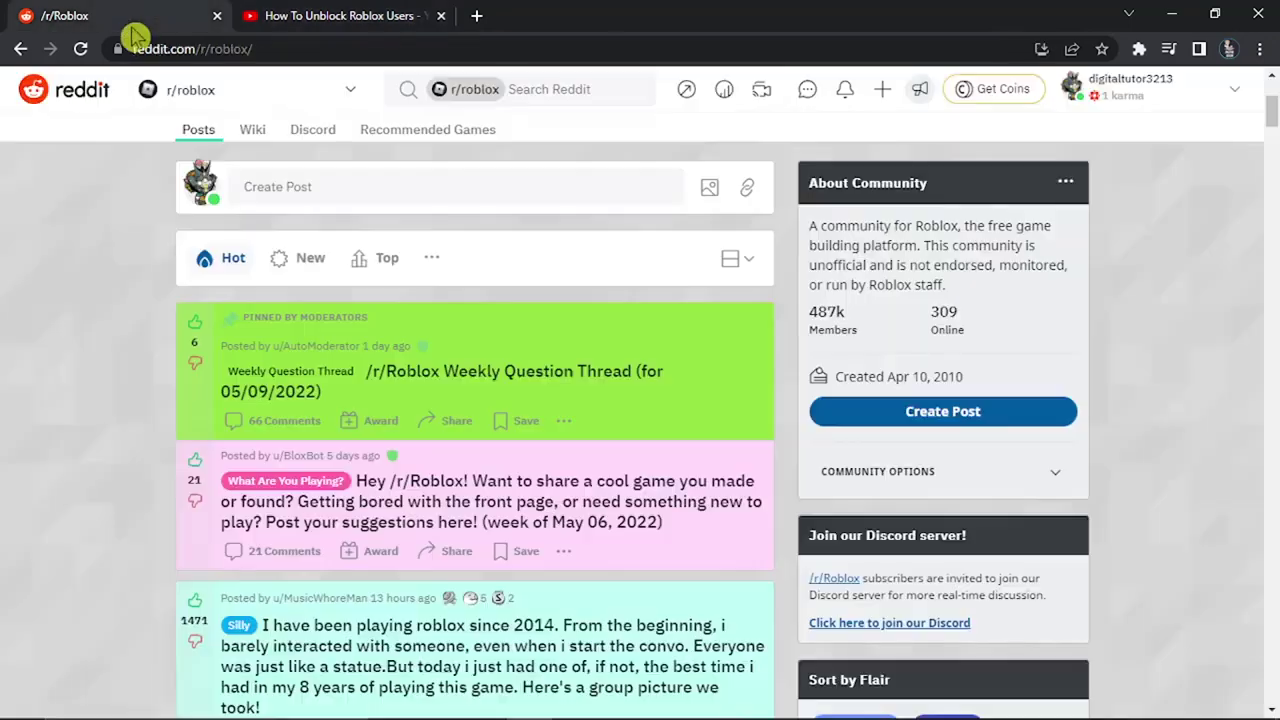
click(363, 190)
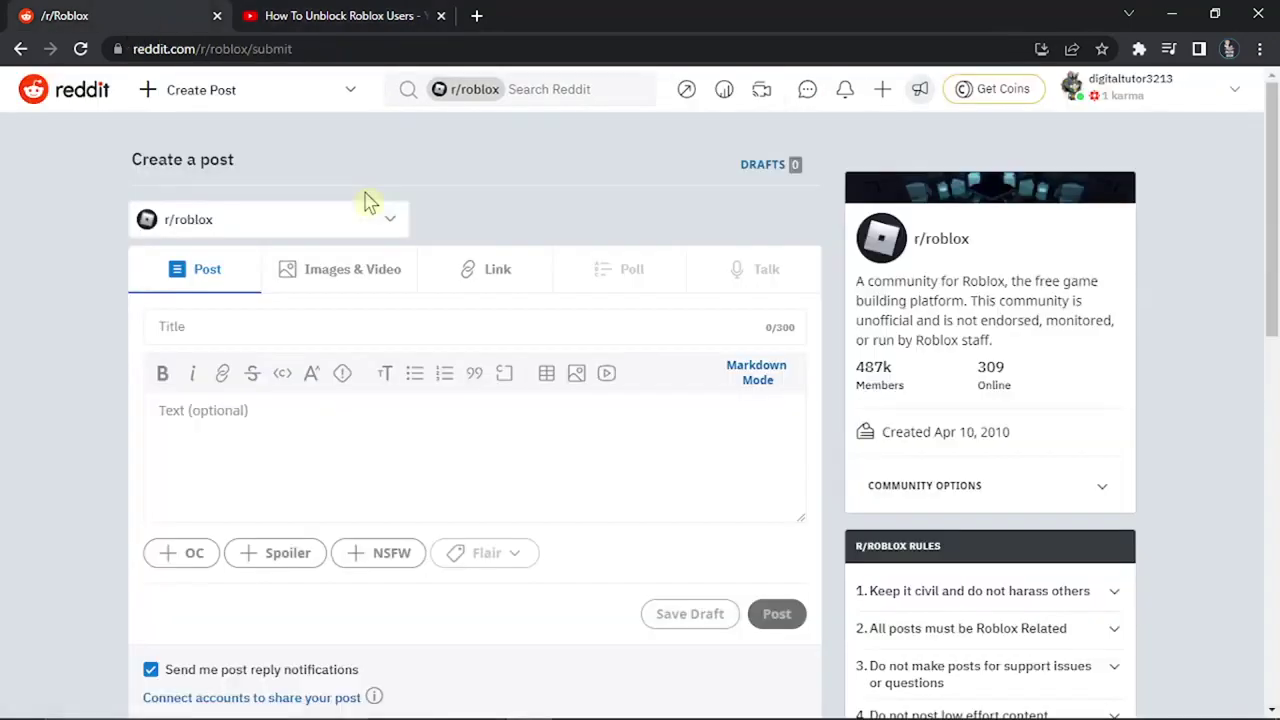
click(260, 388)
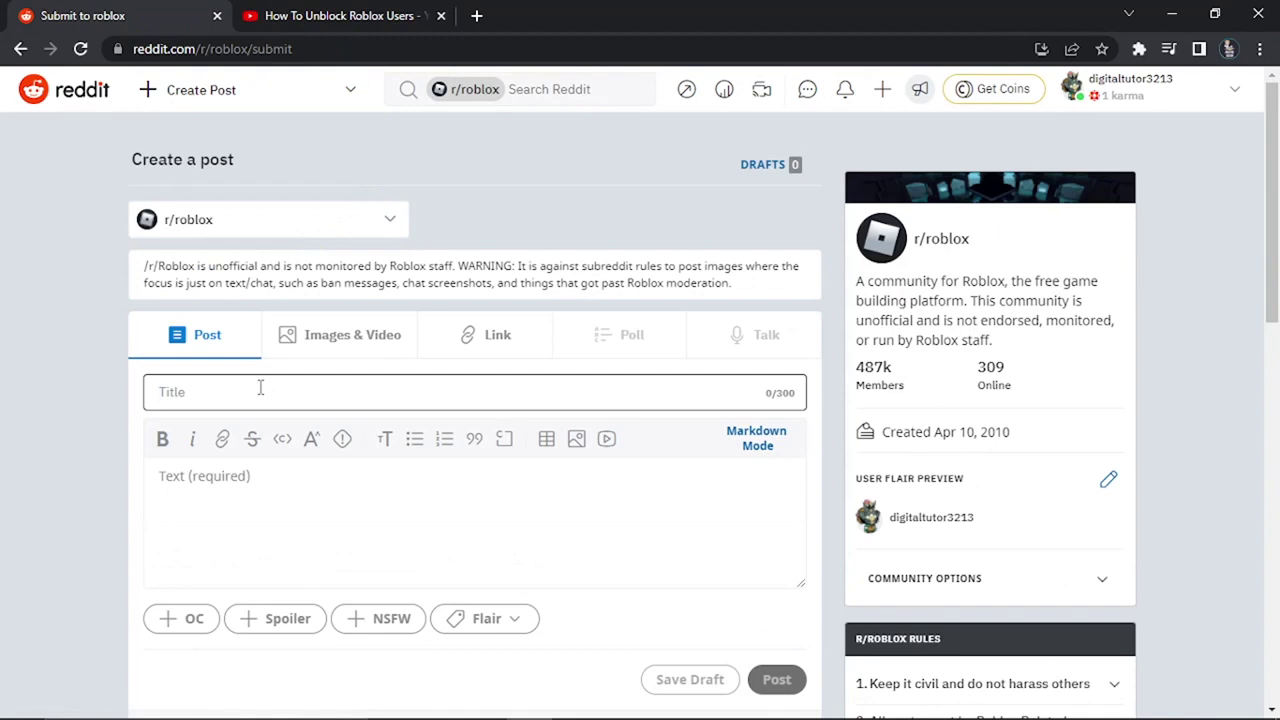
Paste the video title as the post title, then write a 'hey guys' body with the pasted paragraph
key(ctrl+v)
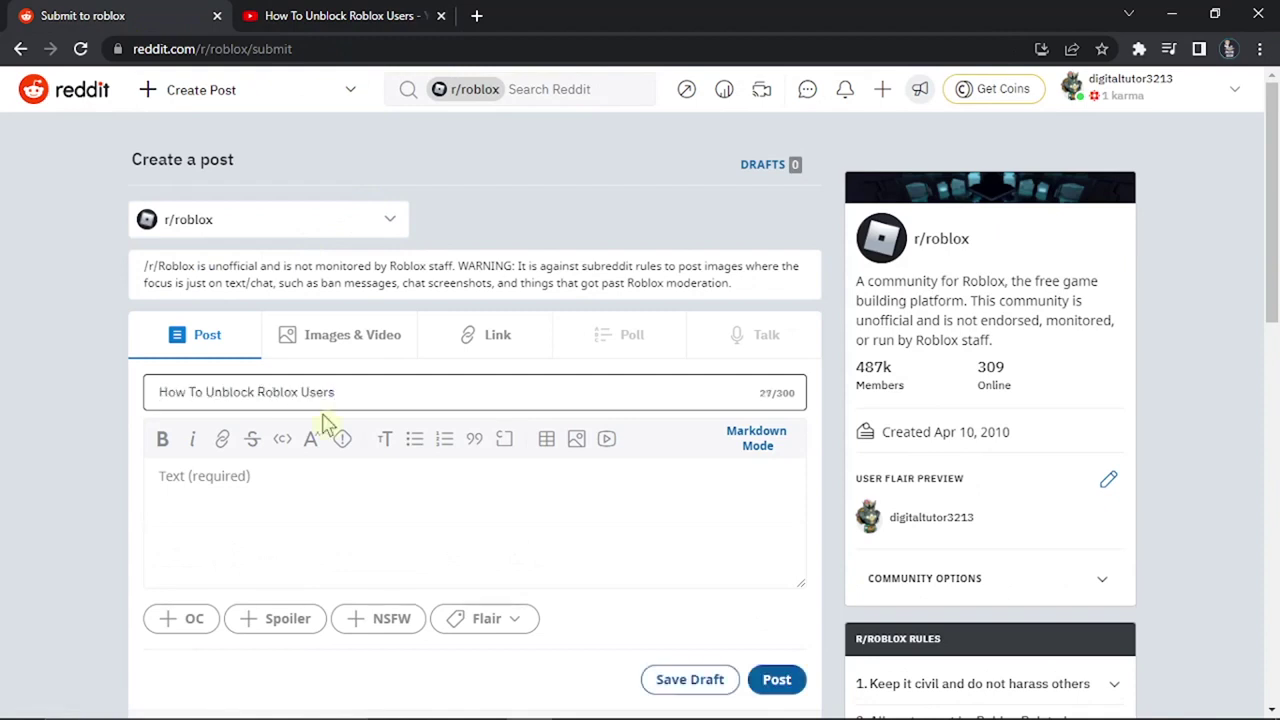
click(312, 481)
text(hey guys)
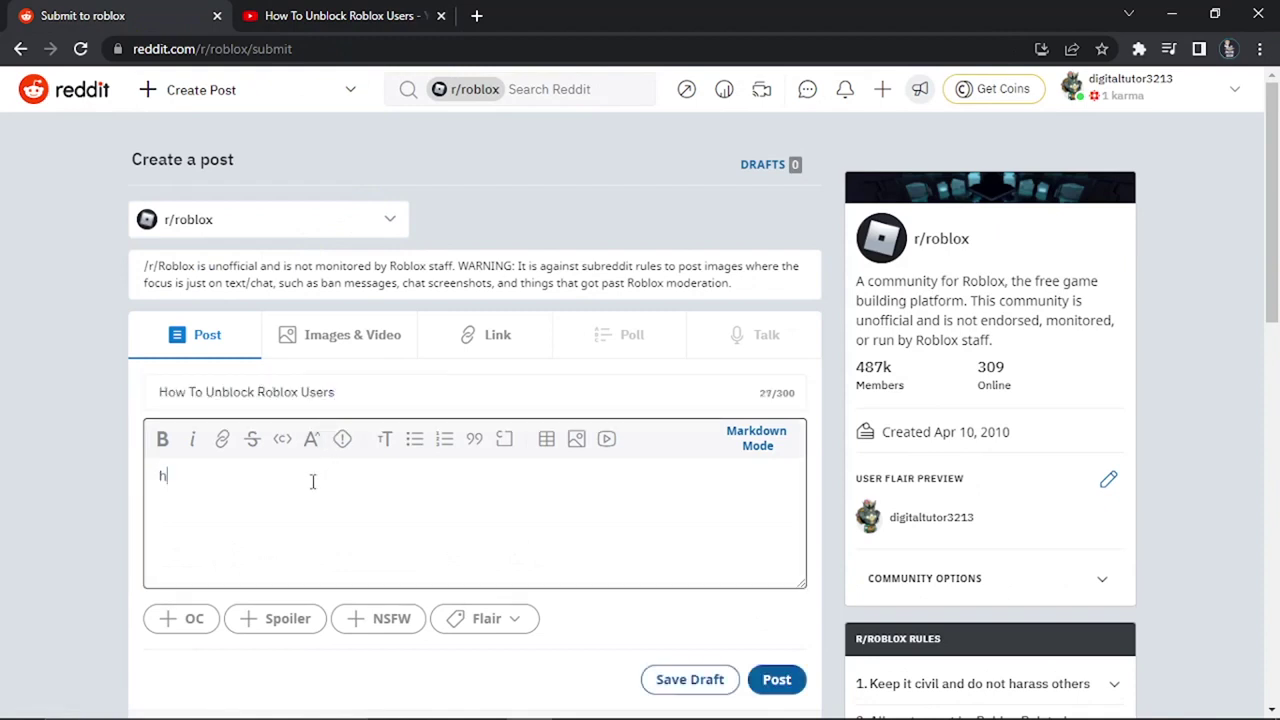
key(Return)
key(Return)
key(ctrl+v)
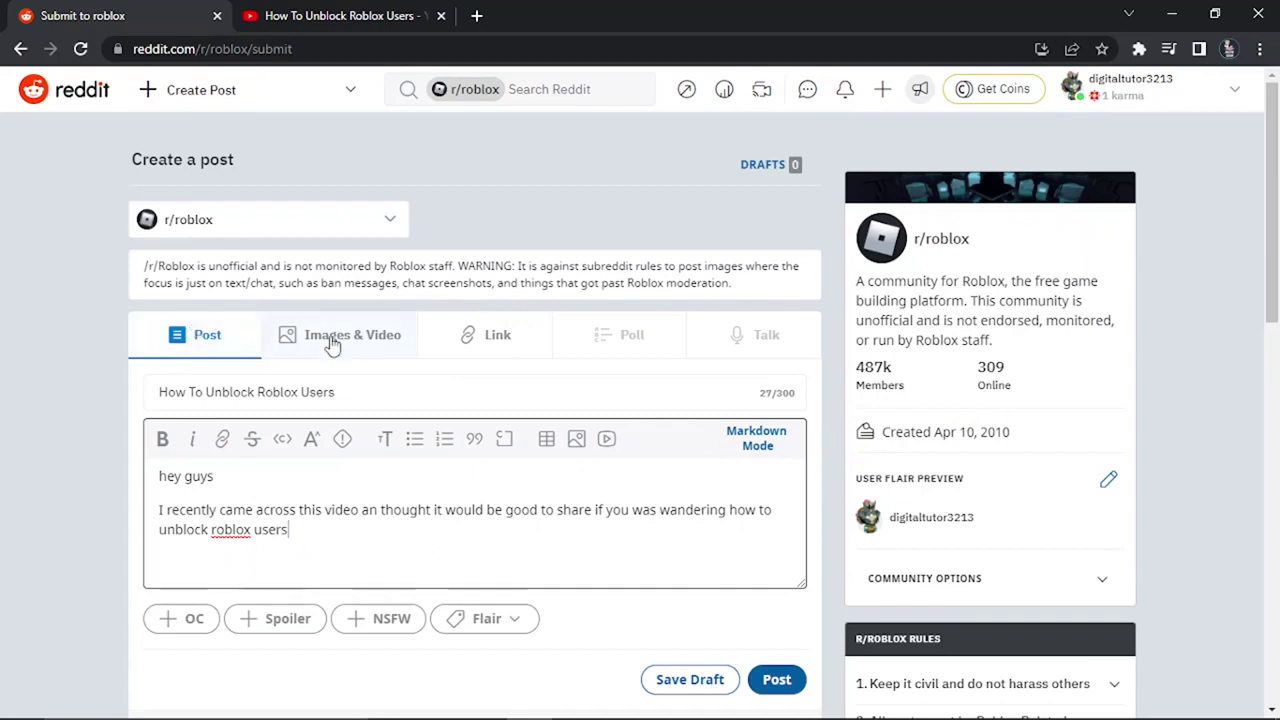
Make it a Link post and paste the YouTube video's URL into the Url field
click(486, 362)
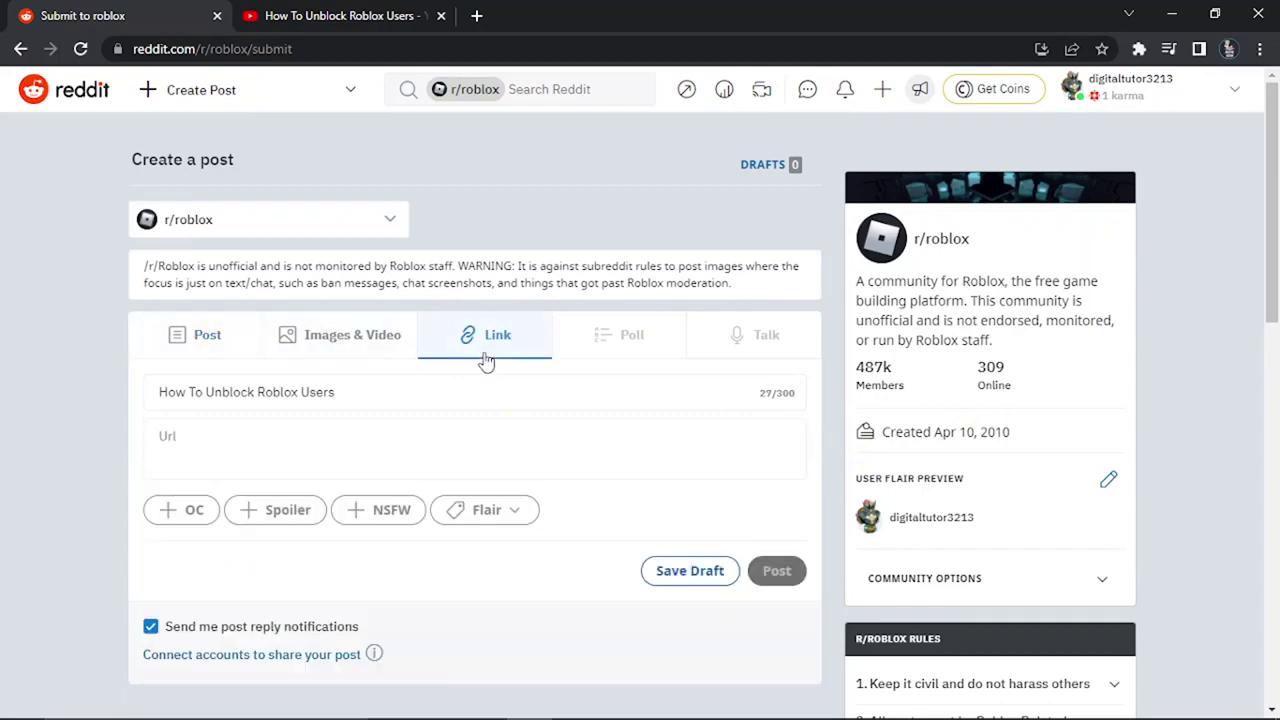
click(288, 427)
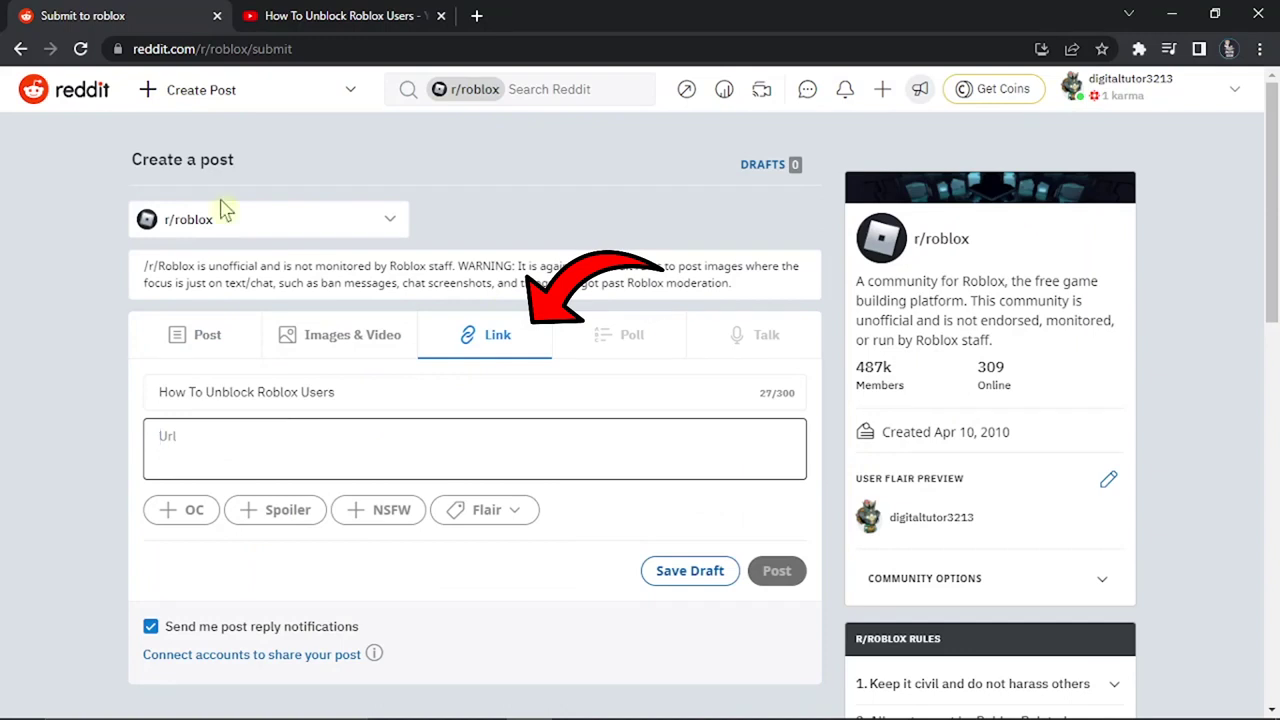
click(367, 28)
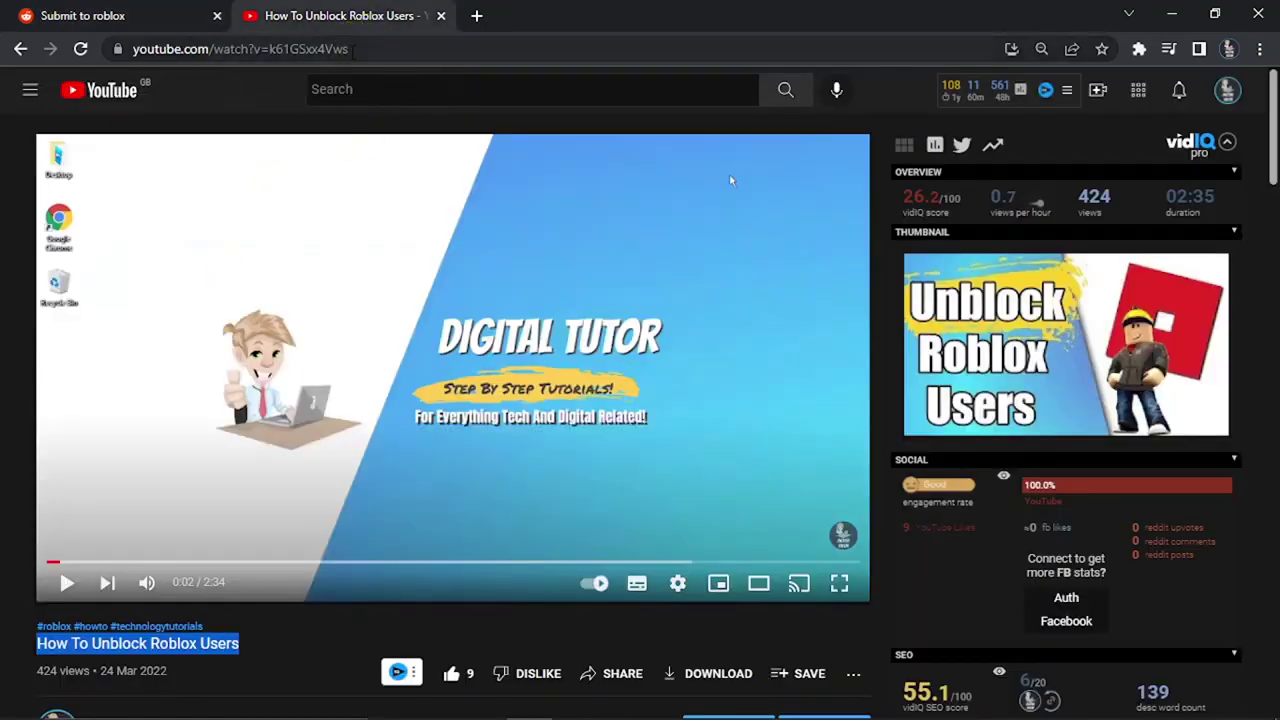
click(320, 50)
right_click(318, 50)
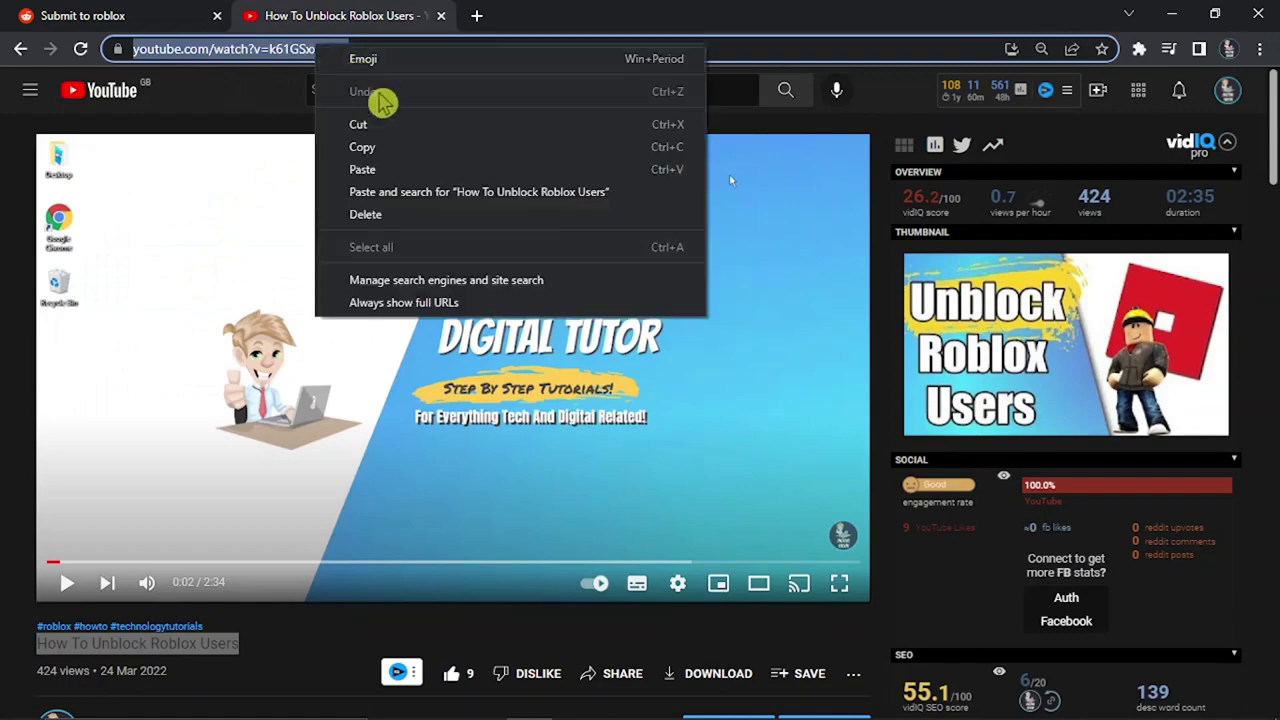
click(366, 148)
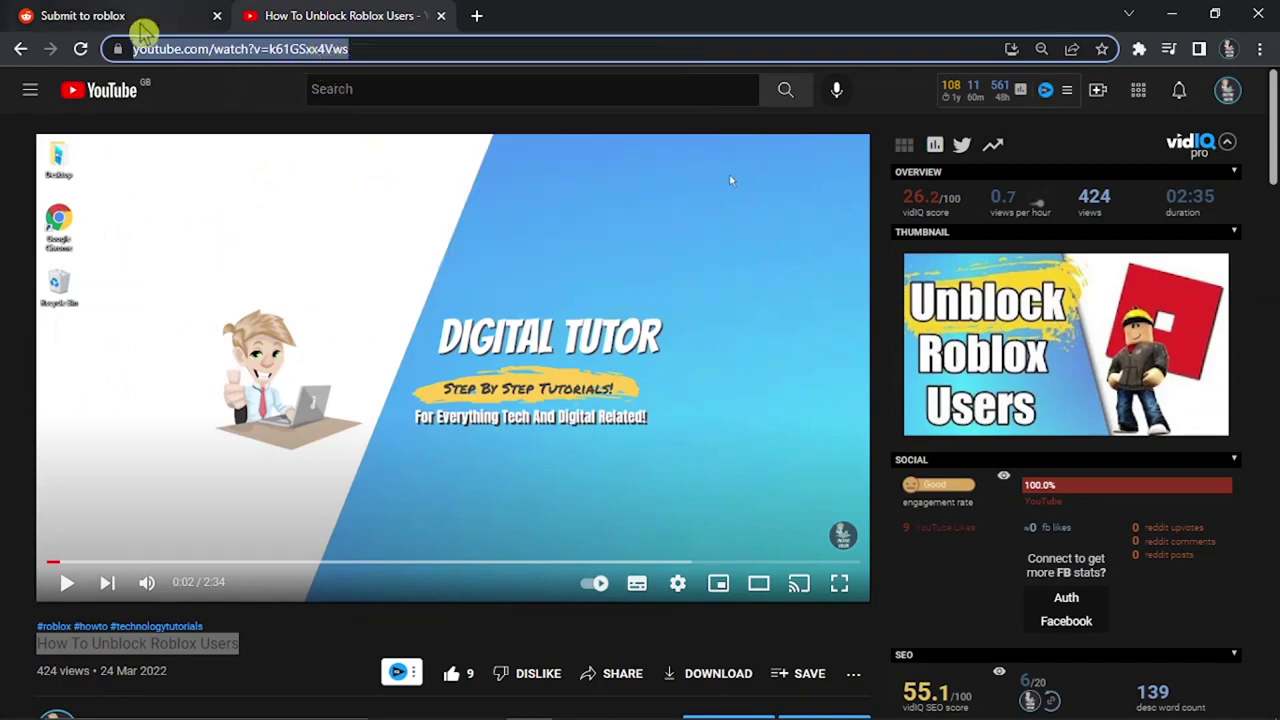
click(134, 26)
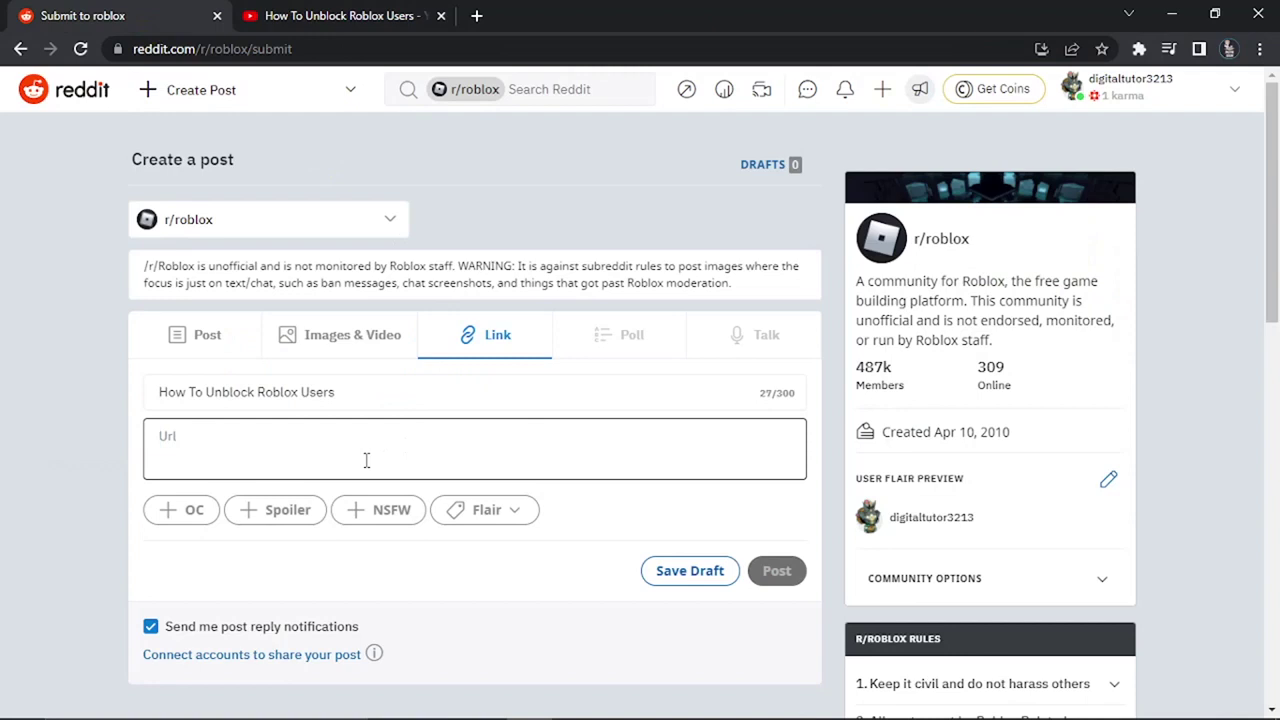
key(ctrl+v)
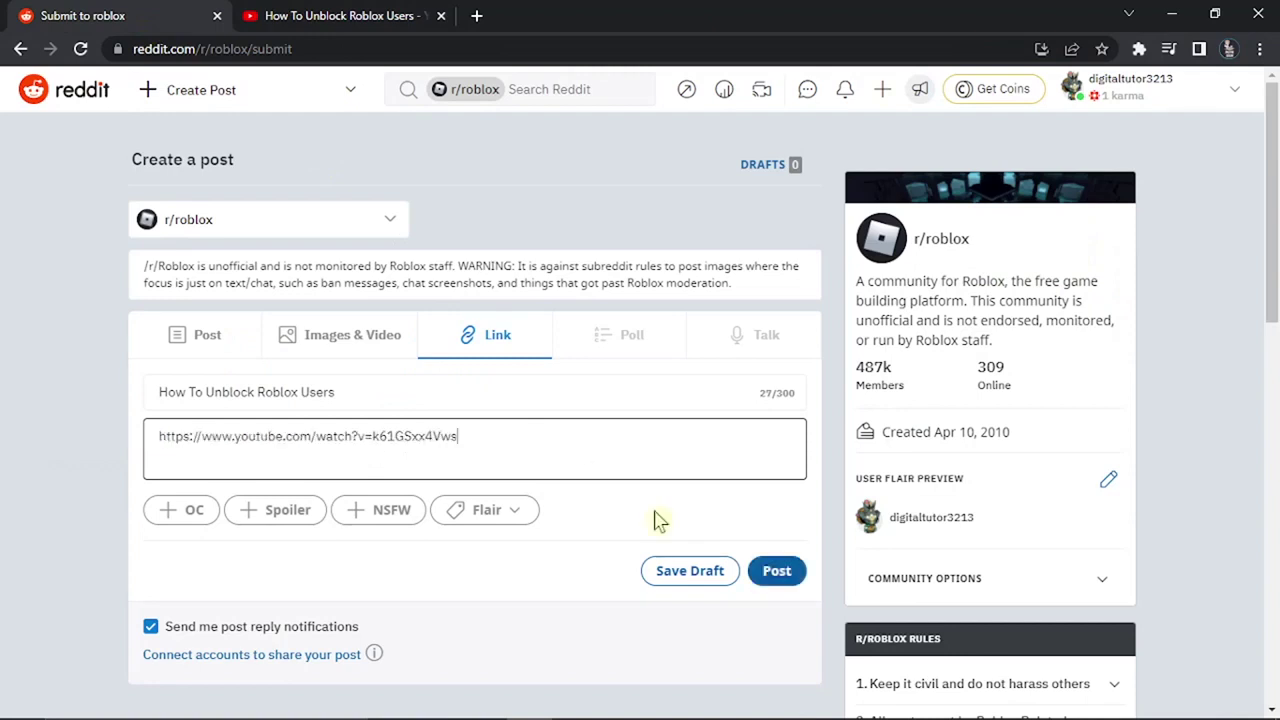
Submit the 'How To Unblock Roblox Users' link post to r/roblox
click(777, 571)
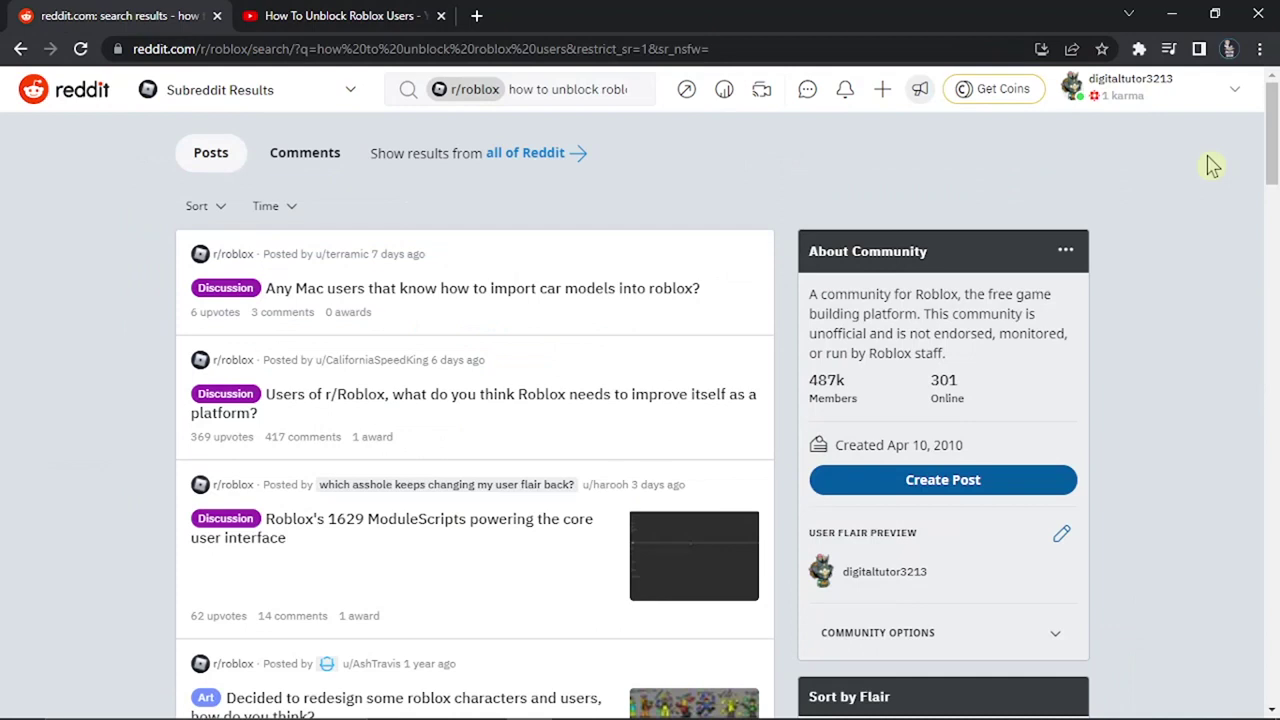